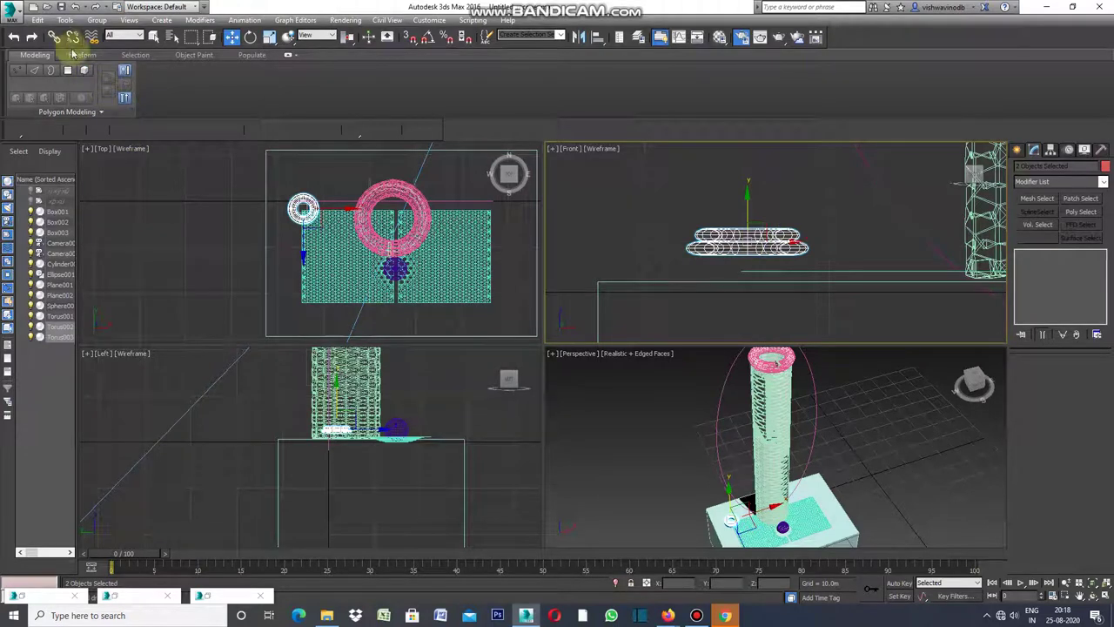
# - Show the Tools menu's Align commands, including the option to space objects along a path
pyautogui.click(65, 20)
pyautogui.moveTo(122, 237)
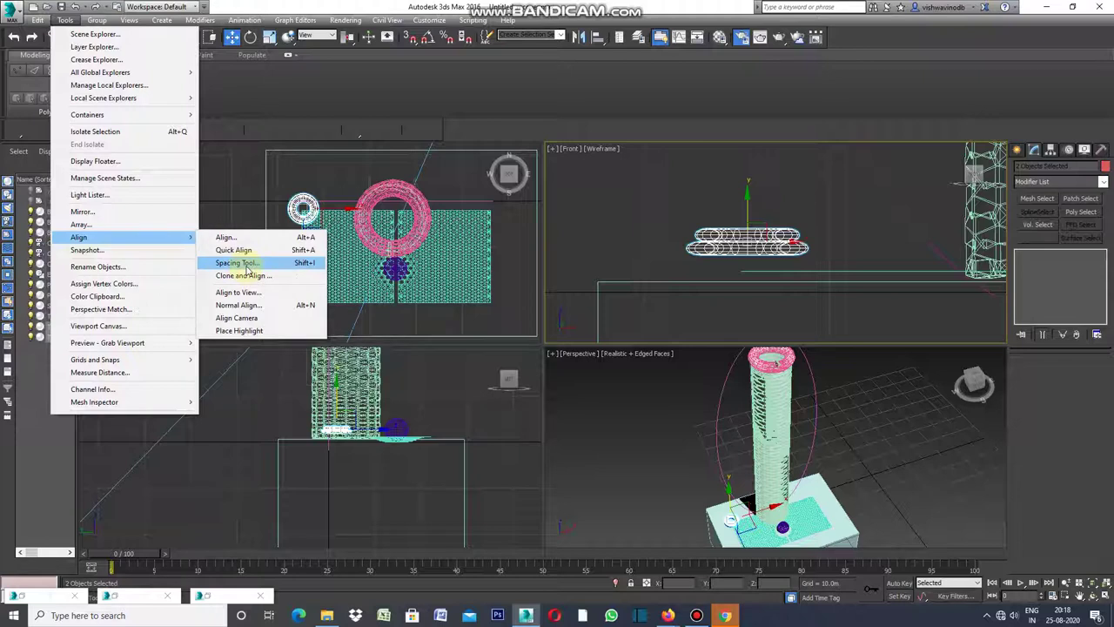
# - Open the Spacing Tool with Count 3 as centered instances, ready to pick a path
pyautogui.click(235, 263)
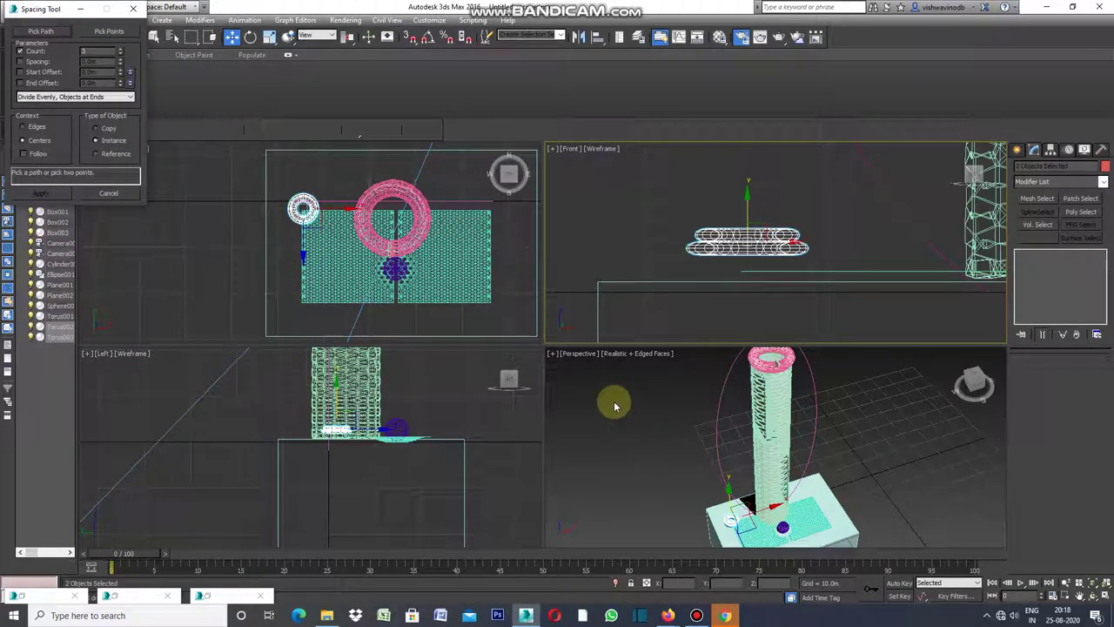
pyautogui.click(40, 31)
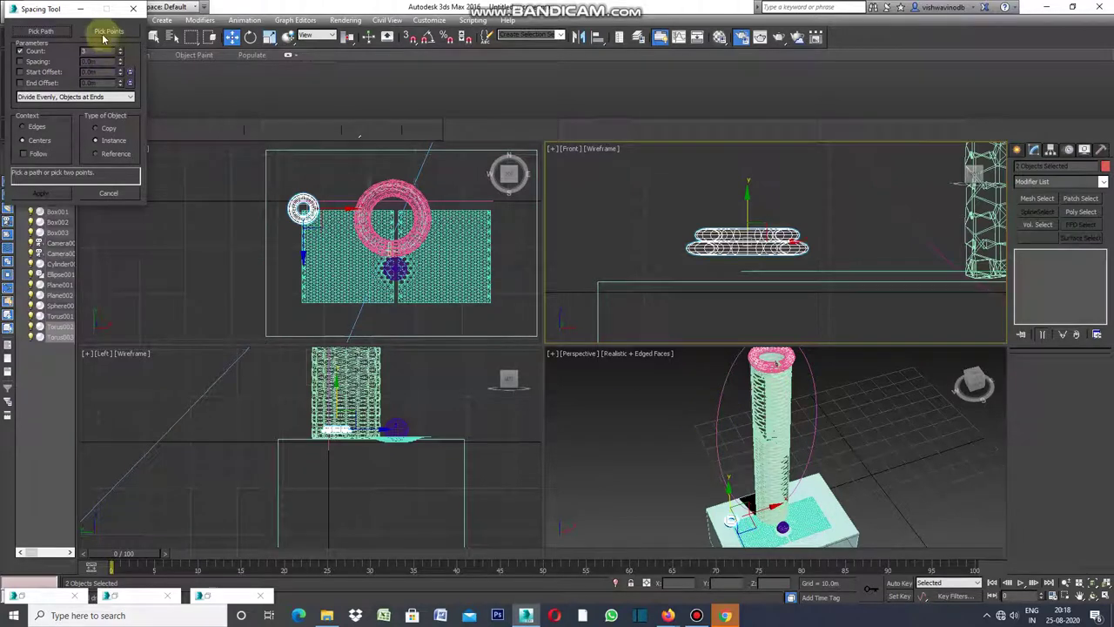
pyautogui.click(50, 33)
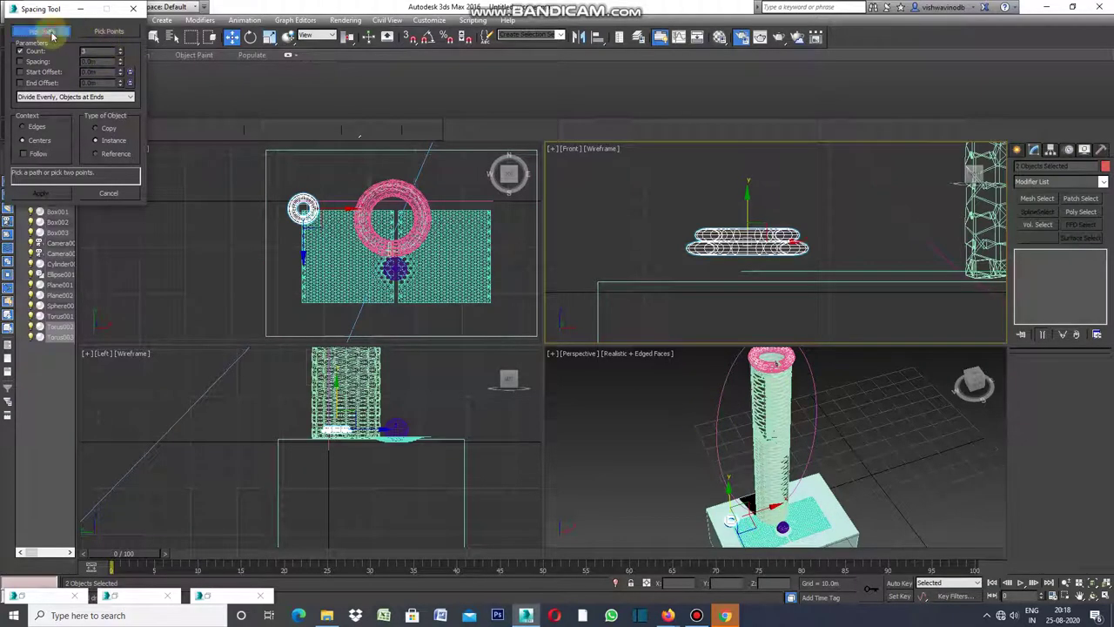
# - Pick Ellipse001 as the path for three tori 104.05m apart and maximize the Perspective view
pyautogui.click(718, 393)
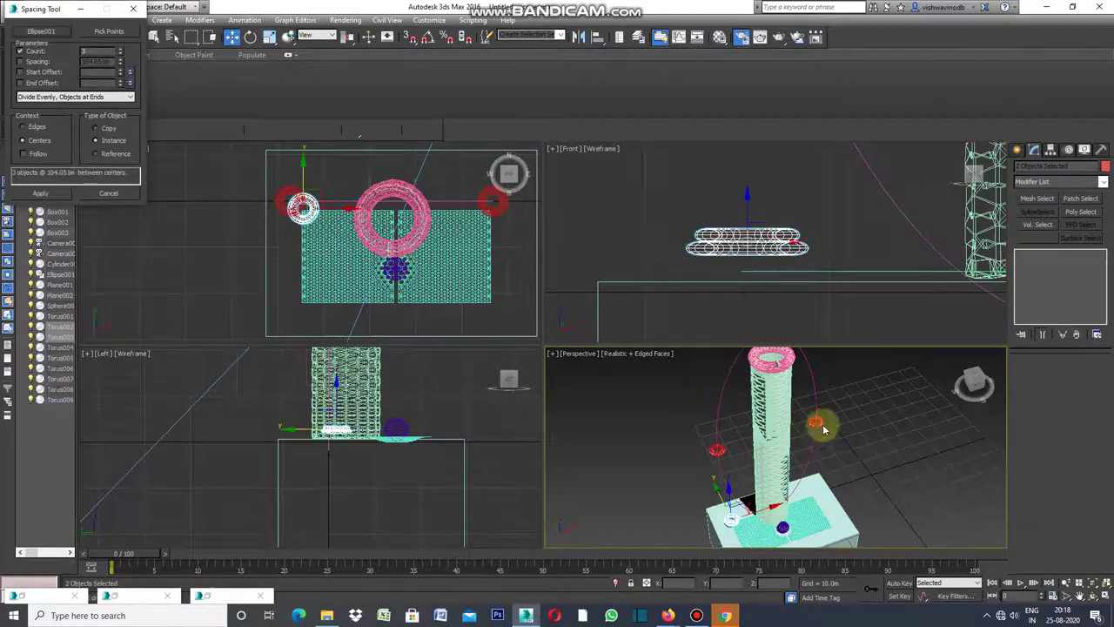
pyautogui.click(555, 355)
pyautogui.click(572, 364)
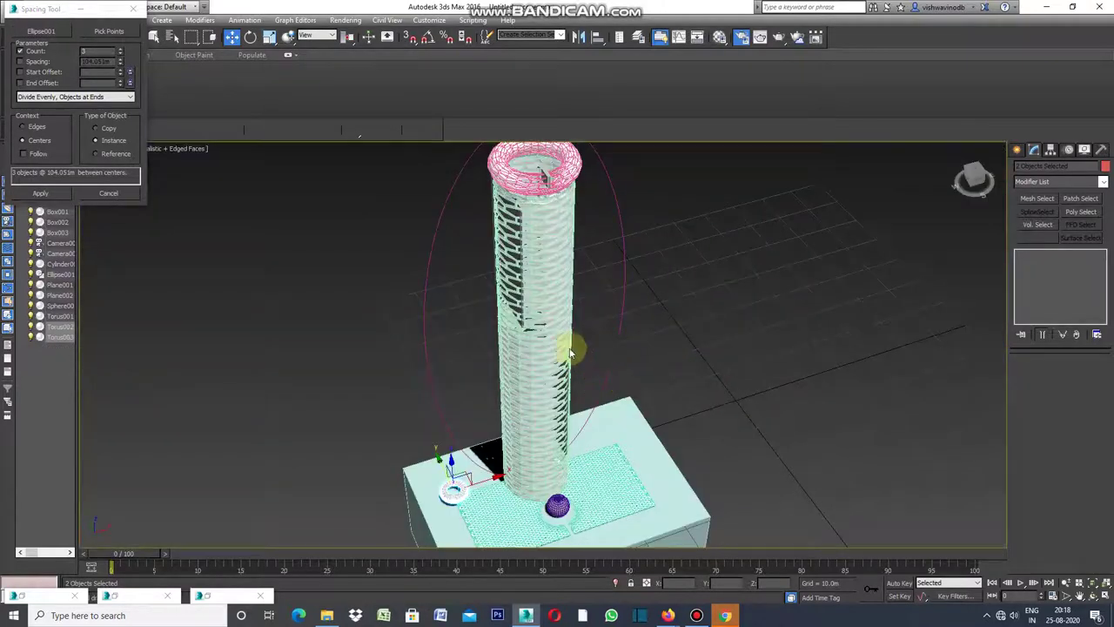
pyautogui.click(52, 35)
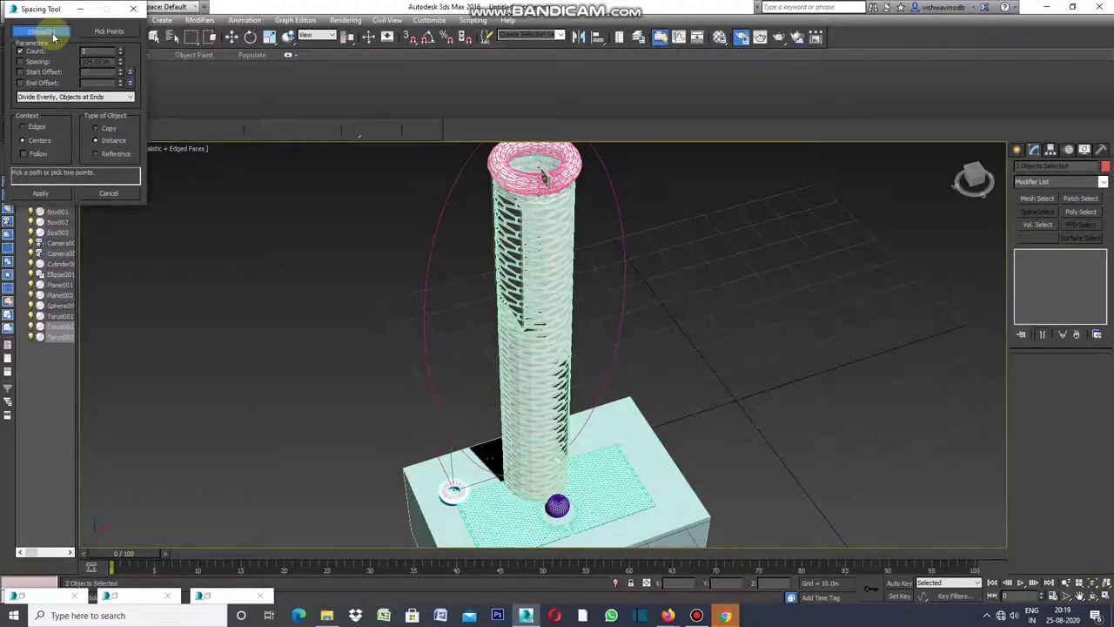
# - Re-pick Ellipse001 in the maximized view and raise the torus count to 4
pyautogui.click(55, 54)
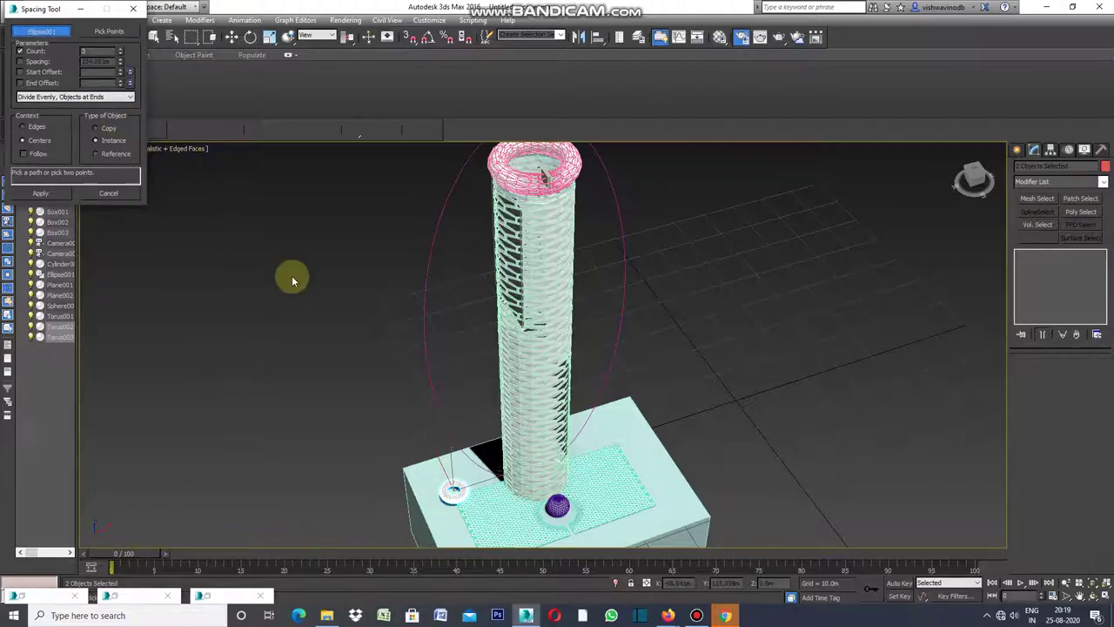
pyautogui.click(424, 315)
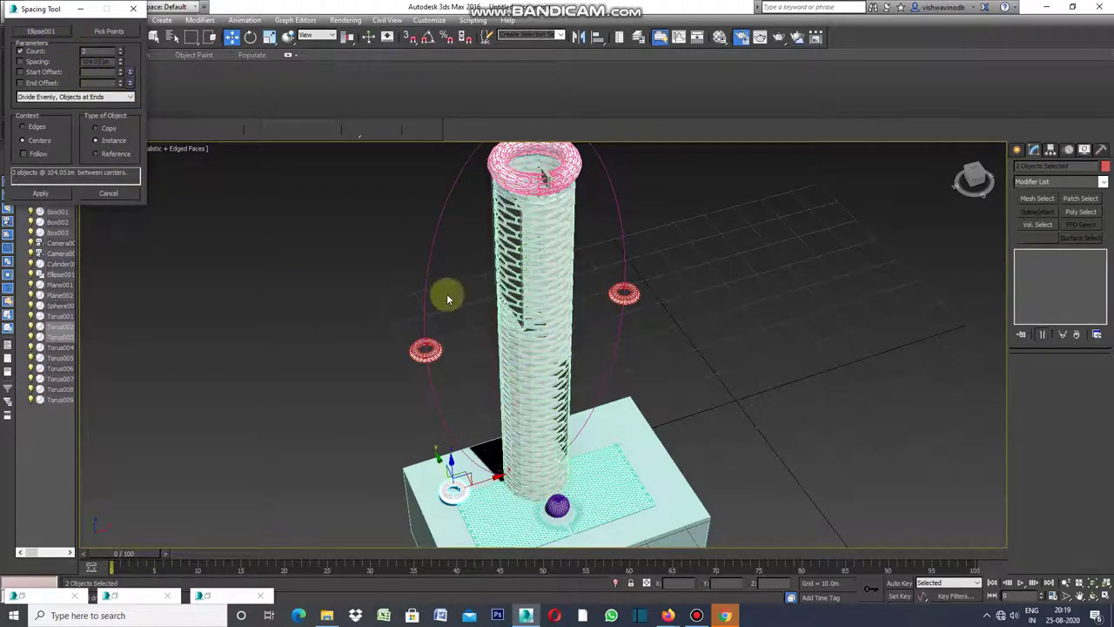
pyautogui.click(121, 53)
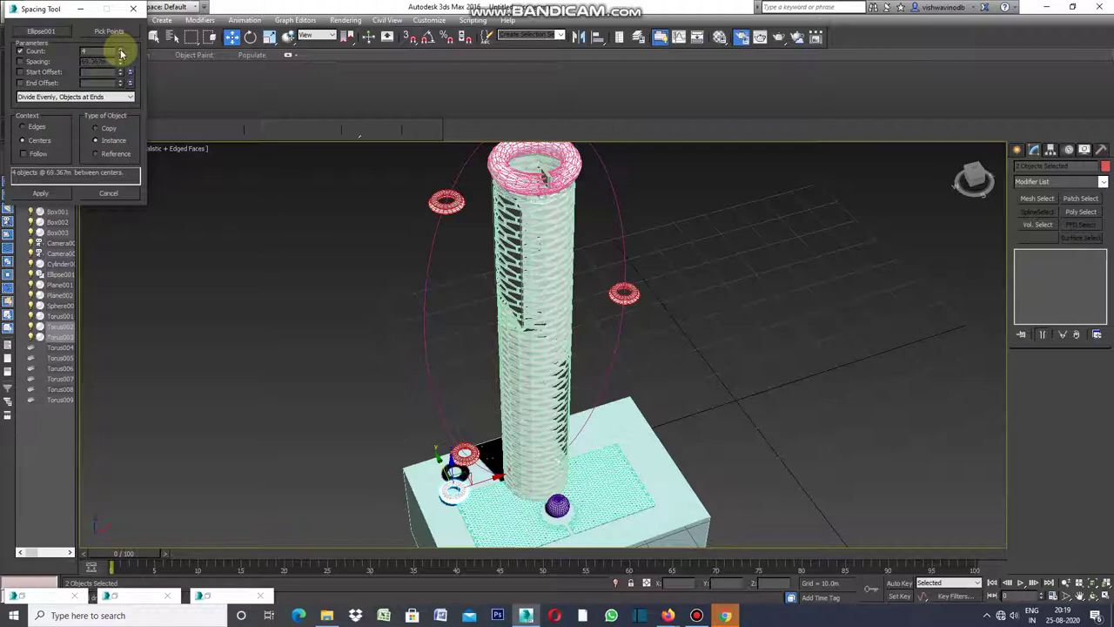
# - Drag the Spacing Tool Count spinner up to 78 tori along the ellipse
pyautogui.moveTo(121, 53); pyautogui.dragTo(121, 53)
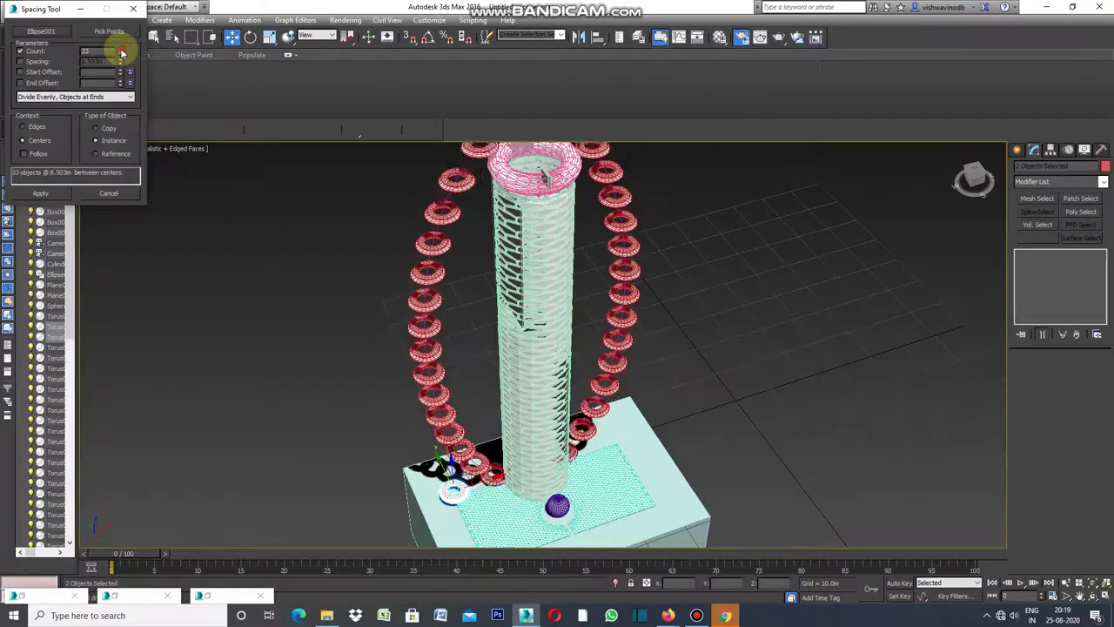
pyautogui.moveTo(121, 54); pyautogui.dragTo(121, 53)
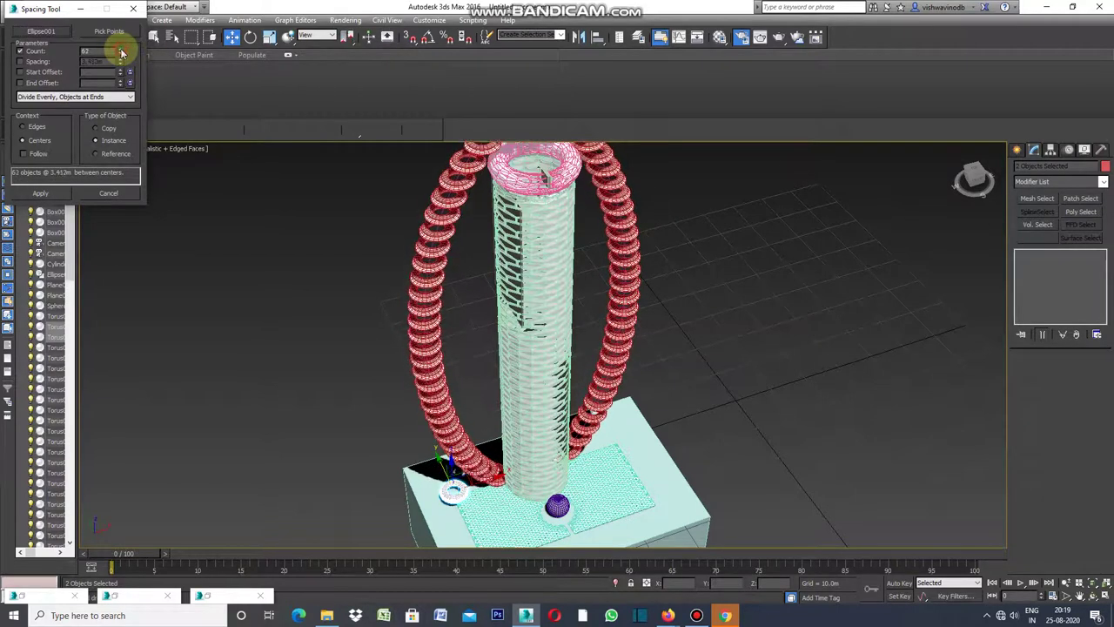
pyautogui.moveTo(121, 53); pyautogui.dragTo(121, 53)
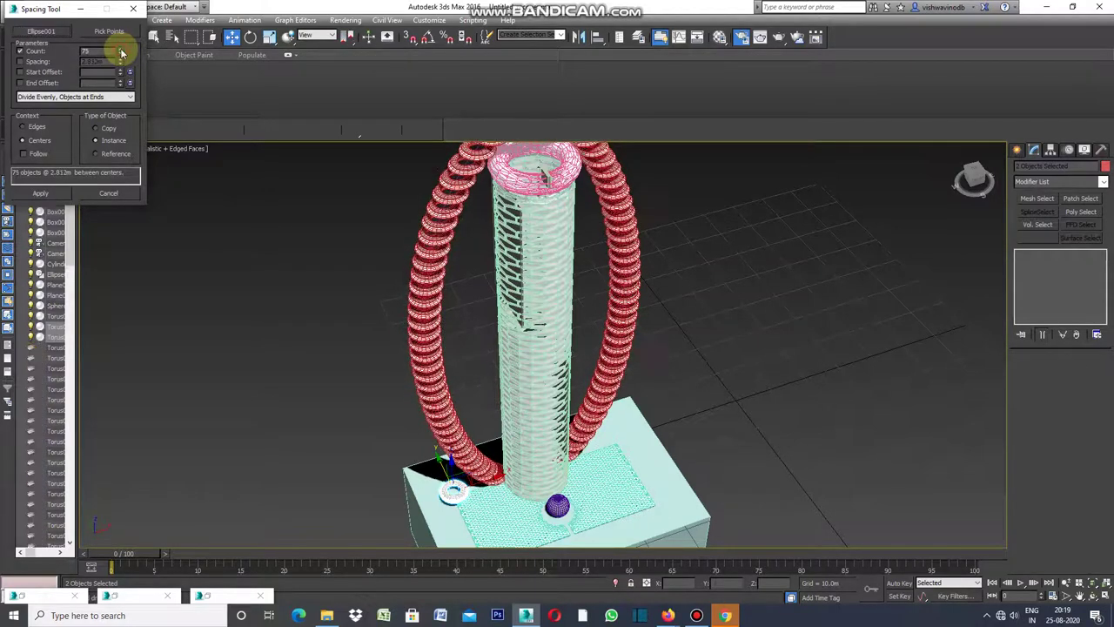
pyautogui.moveTo(121, 54); pyautogui.dragTo(121, 53)
# - Step the torus Count up one at a time from 78 to 93
pyautogui.click(121, 53)
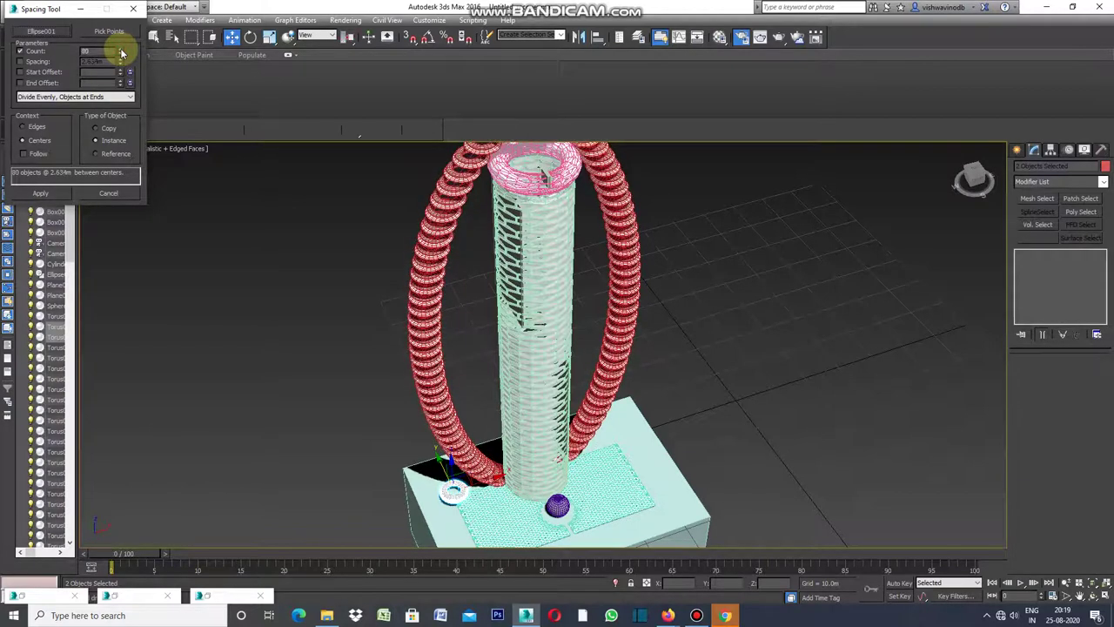
pyautogui.click(121, 53)
pyautogui.click(121, 53)
pyautogui.click(121, 53)
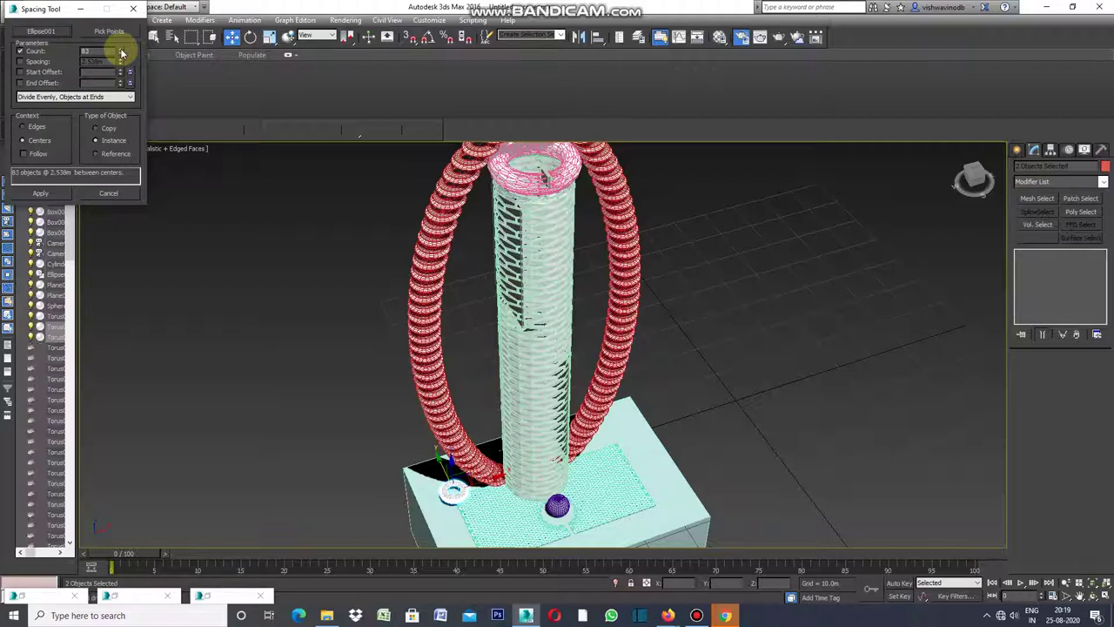
pyautogui.click(121, 53)
pyautogui.click(121, 53)
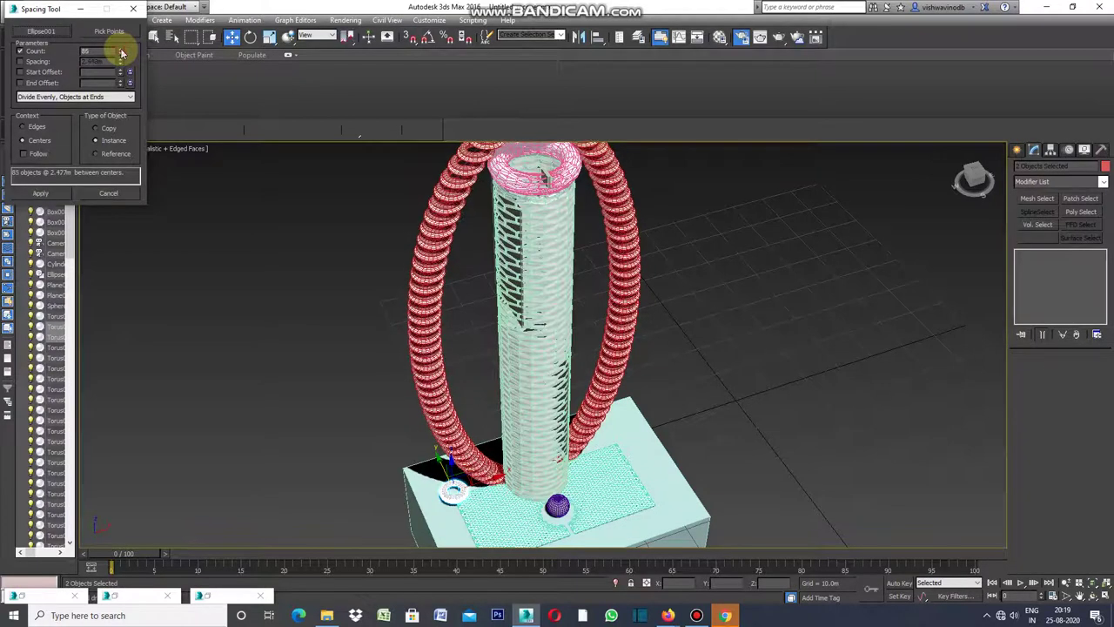
pyautogui.click(121, 53)
pyautogui.click(121, 53)
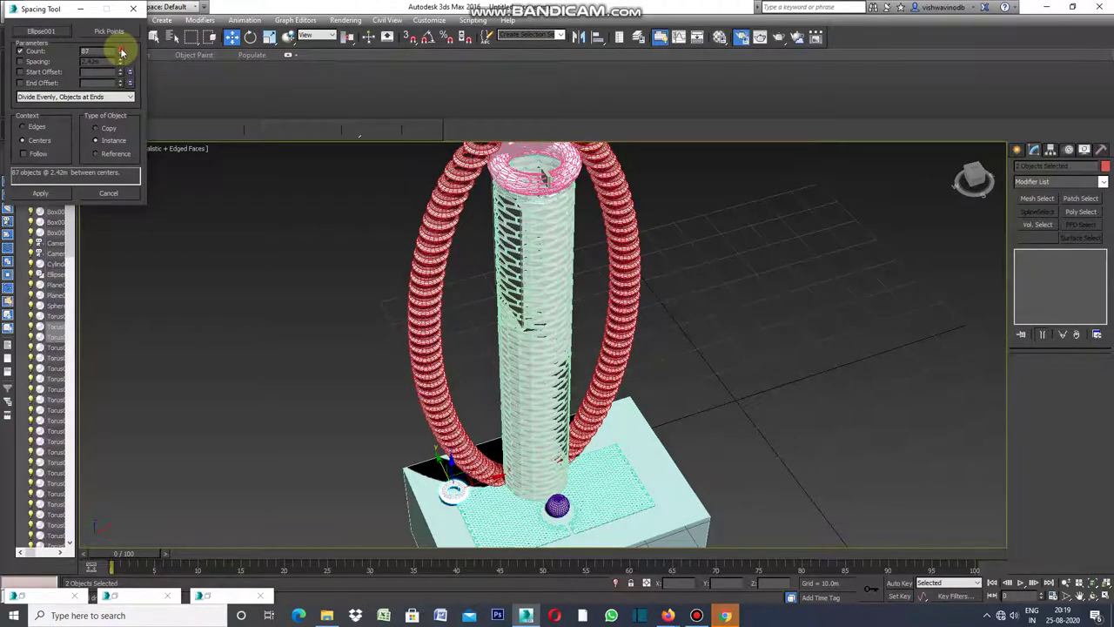
pyautogui.click(121, 53)
pyautogui.click(121, 53)
pyautogui.click(121, 53)
pyautogui.click(121, 53)
pyautogui.click(121, 53)
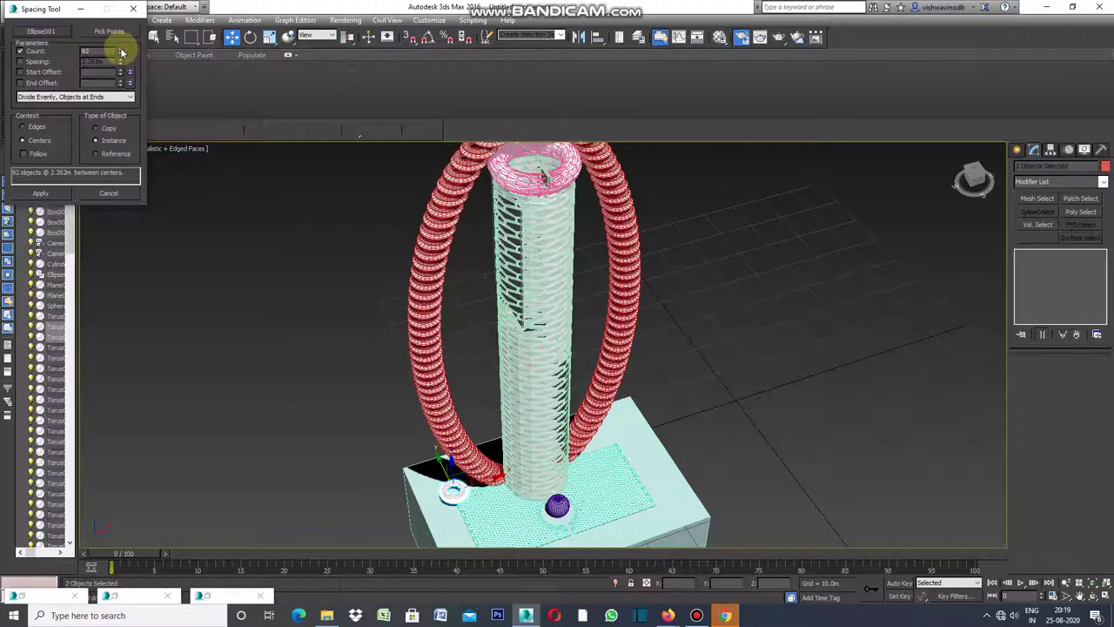
# - Apply the 93 instanced tori, close the Spacing Tool, and orbit around the tower
pyautogui.click(49, 197)
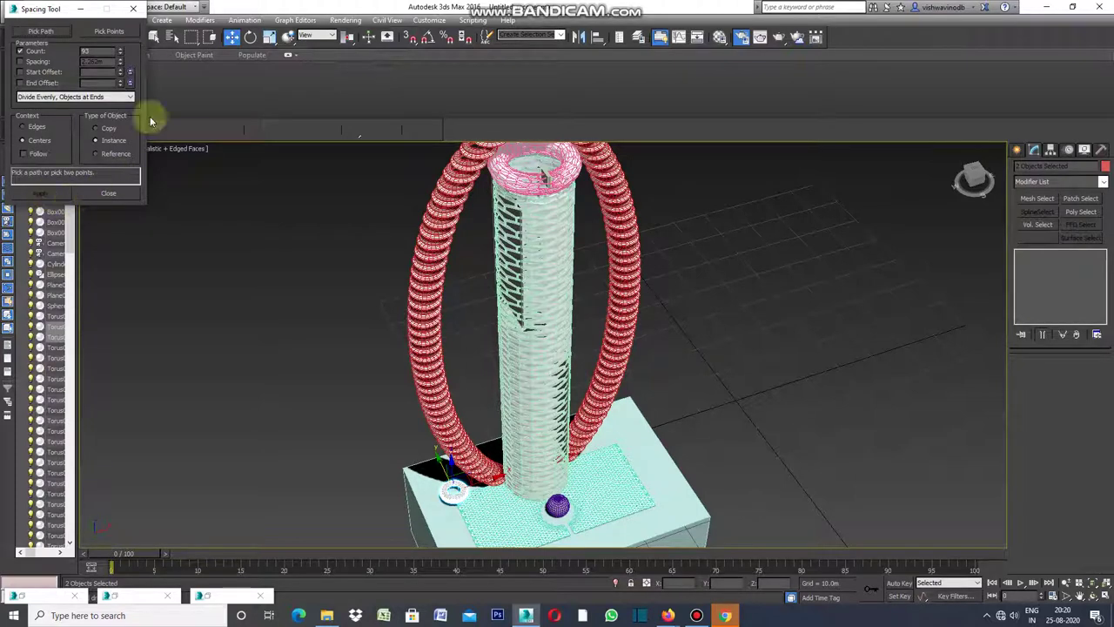
pyautogui.click(133, 9)
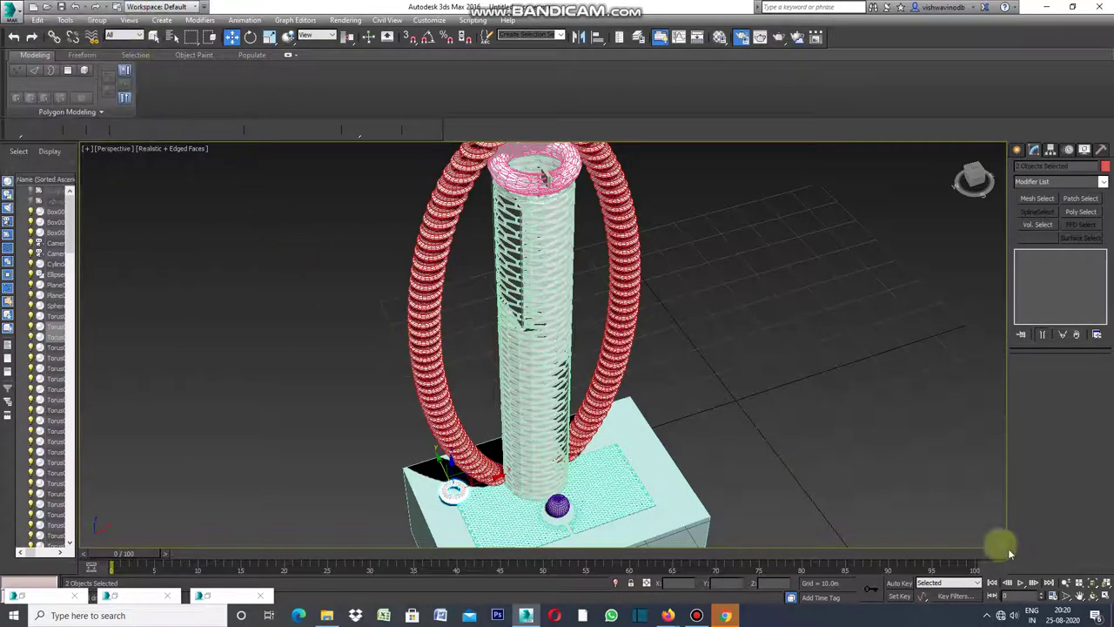
pyautogui.click(1065, 596)
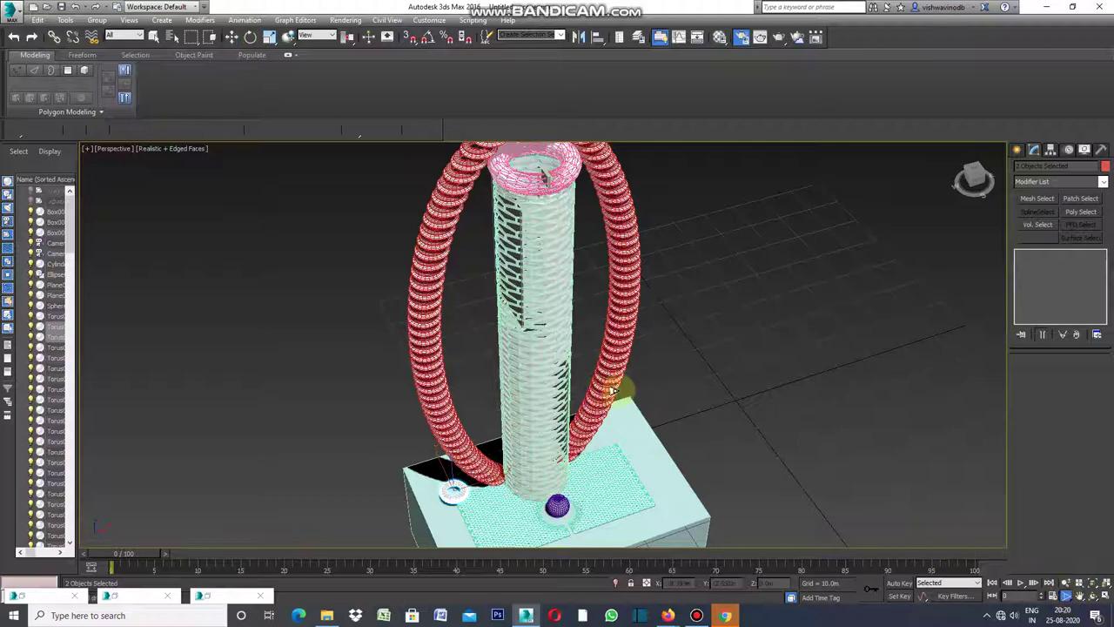
pyautogui.moveTo(647, 380); pyautogui.dragTo(619, 414)
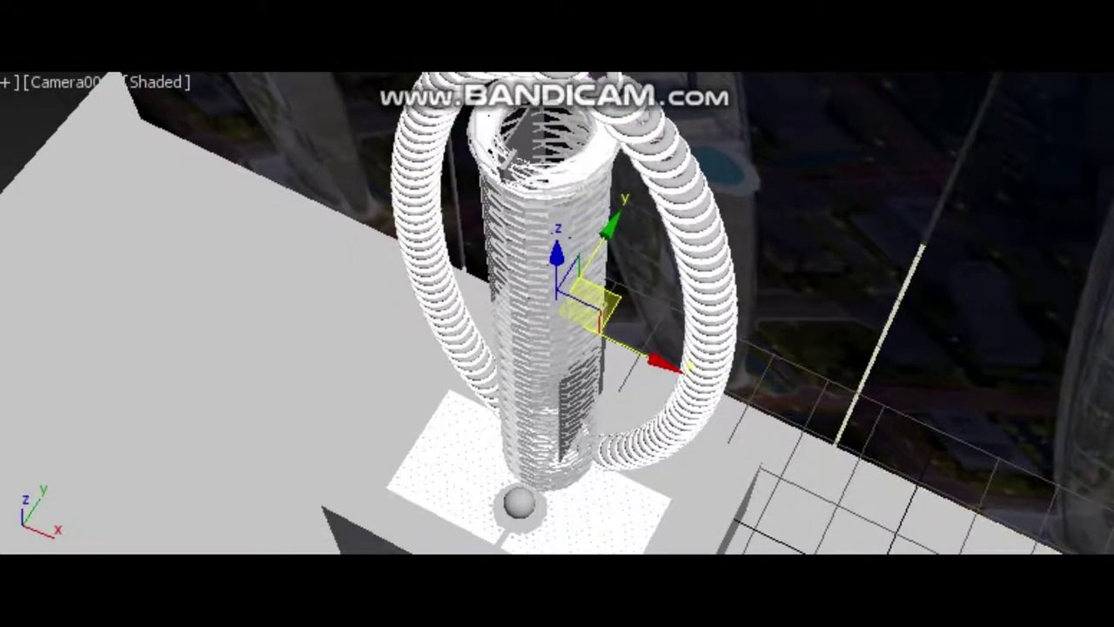
# - Hide the move gizmo so the torus loops around the tower are clearly visible
pyautogui.hotkey('ctrl', 'd')
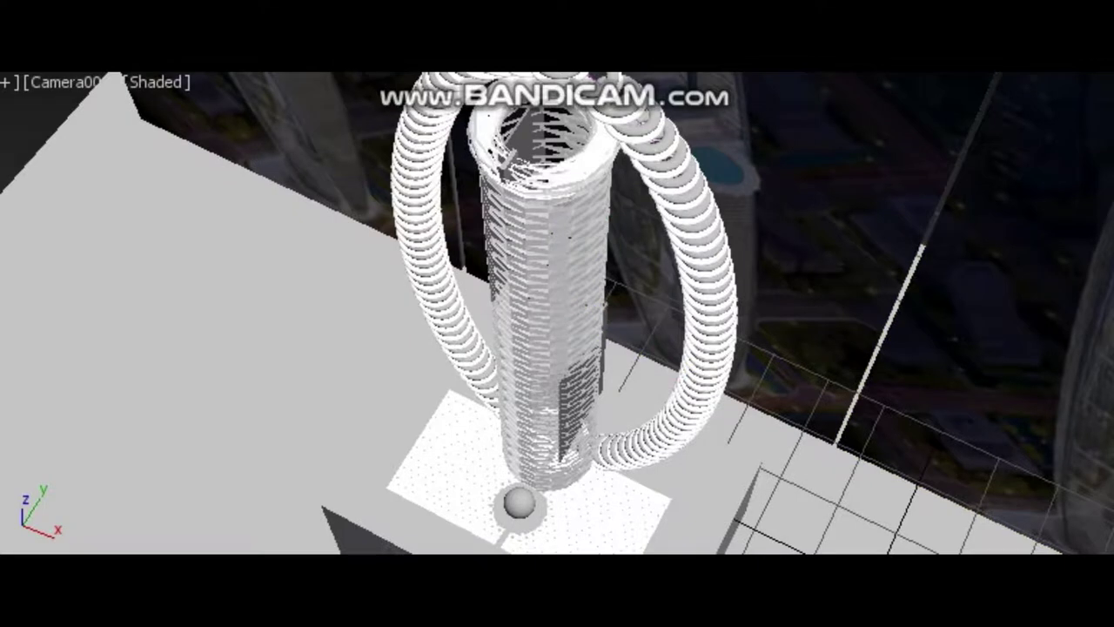